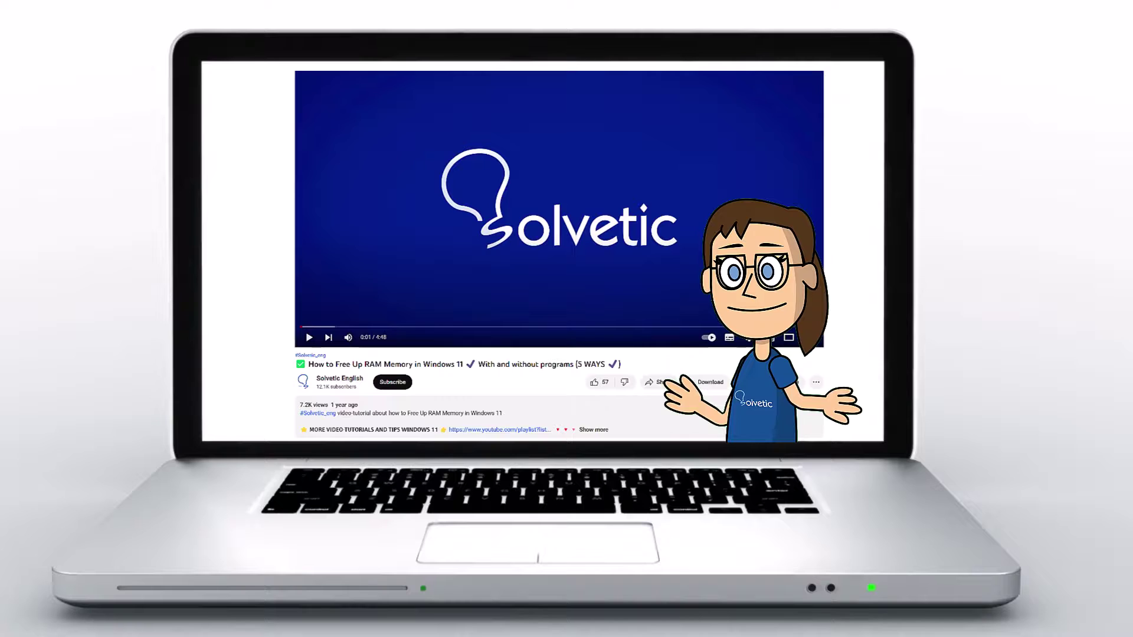
# Search Windows for 'control' and launch the Control Panel best match
pyautogui.click(593, 430)
pyautogui.scroll(-2, 558, 265)
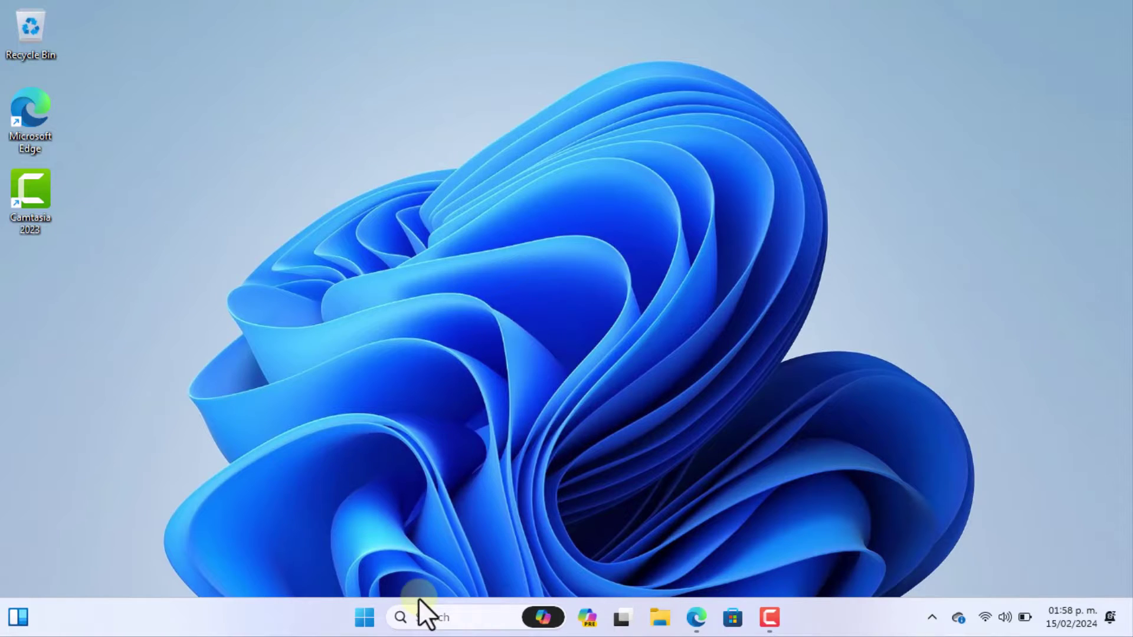
pyautogui.click(439, 618)
pyautogui.write('contro')
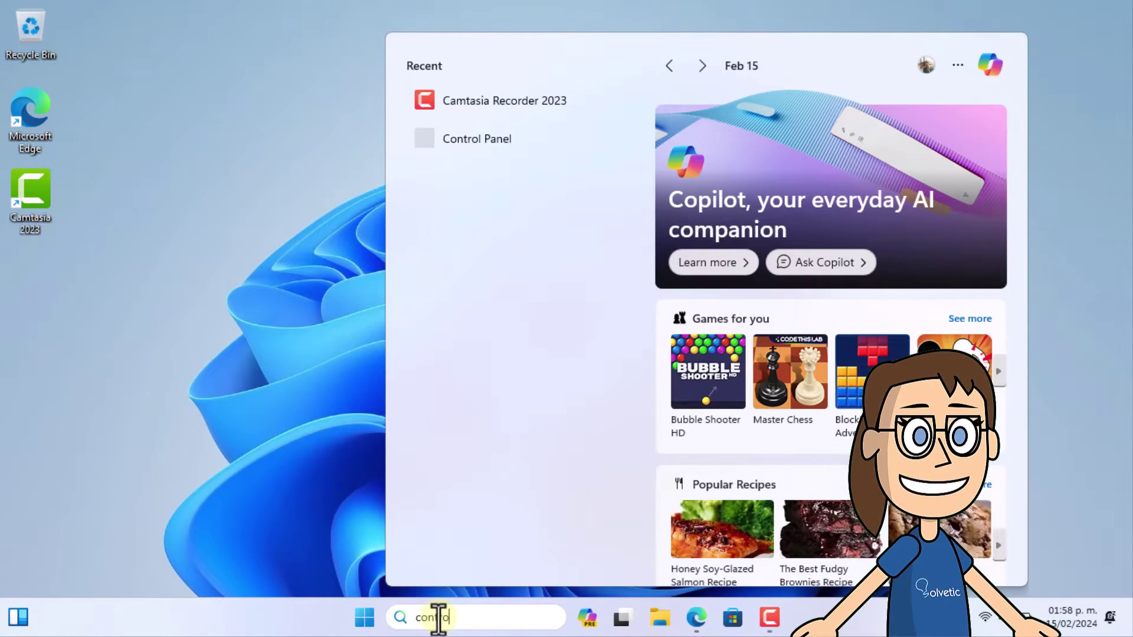
pyautogui.write('l')
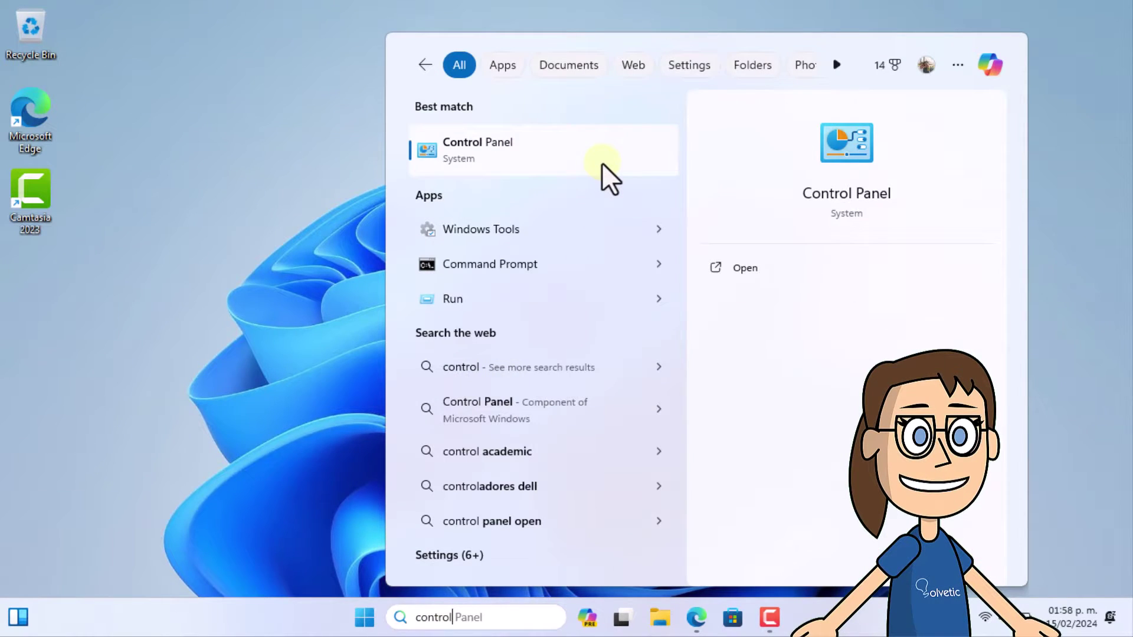
pyautogui.click(601, 161)
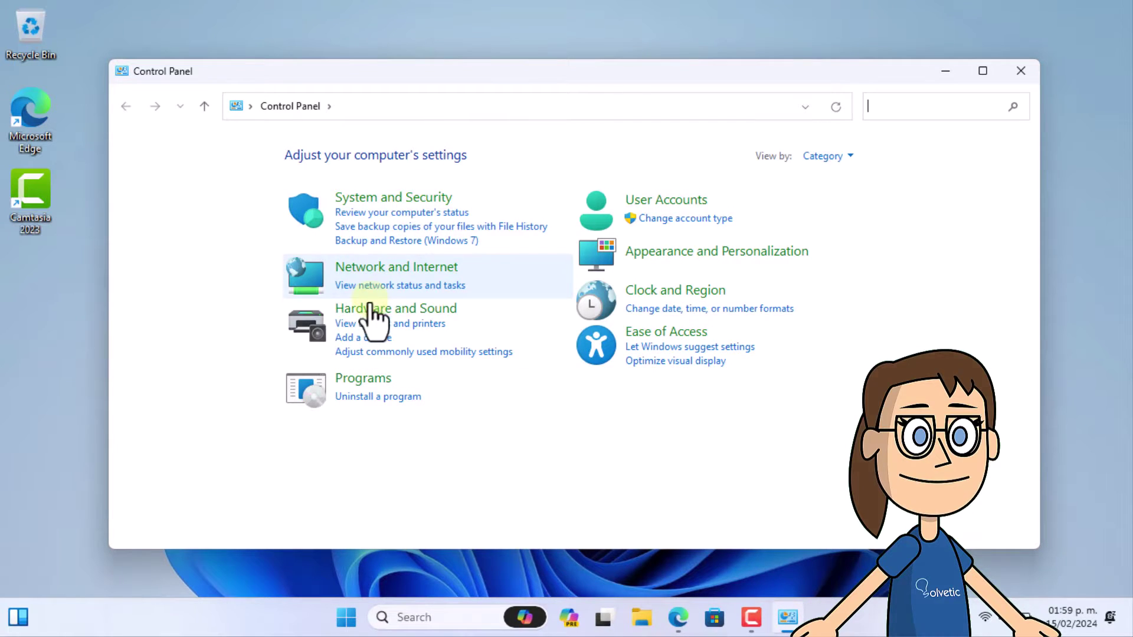
# Go to Hardware and Sound, then to Power Options with the Balanced plan
pyautogui.click(369, 311)
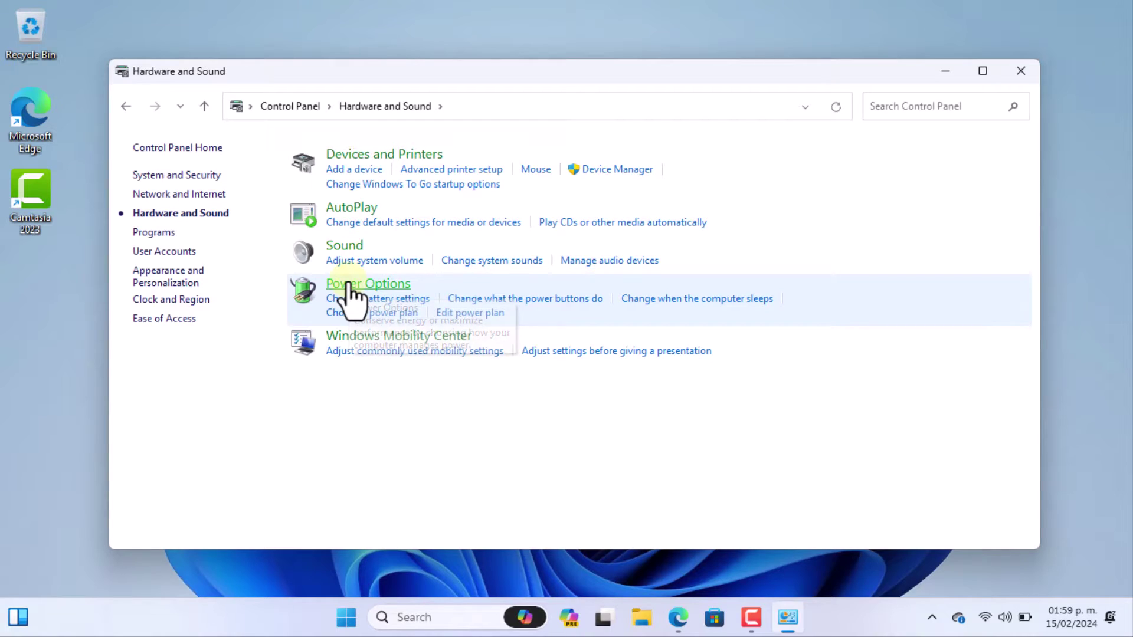
pyautogui.click(354, 285)
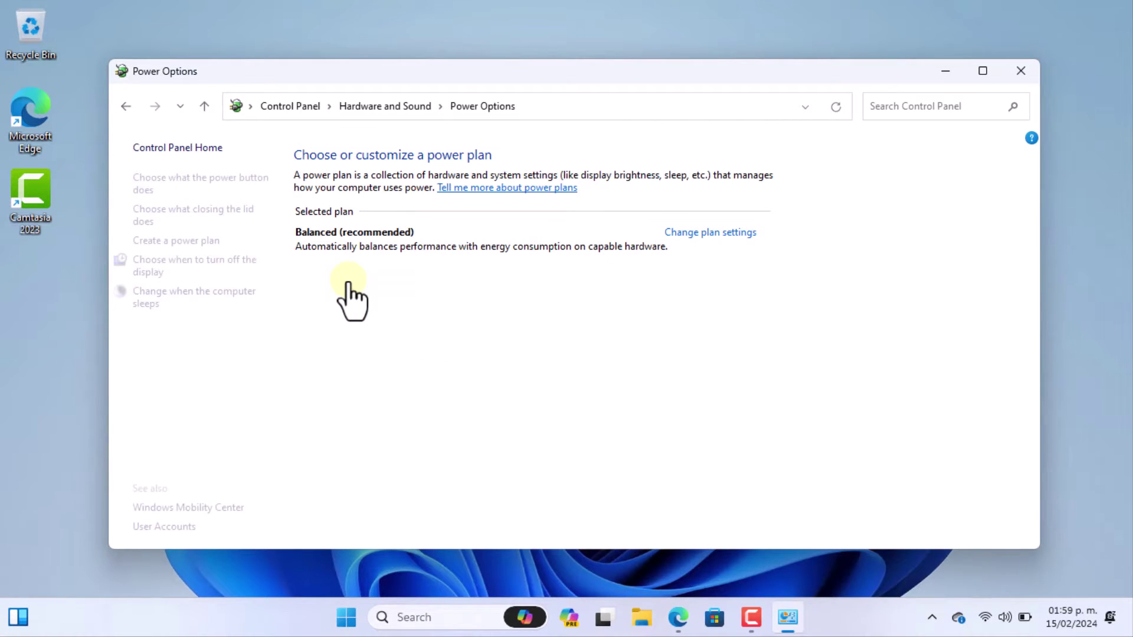
# Set 'When I close the lid' to Do nothing on battery and plugged in, and save
pyautogui.click(216, 213)
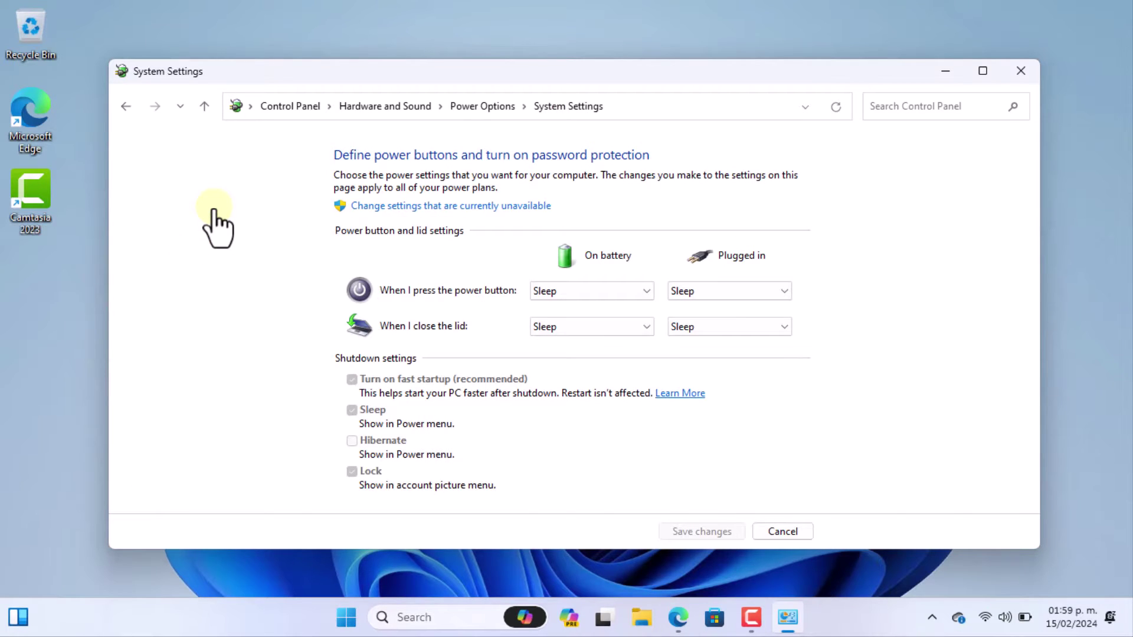
pyautogui.click(584, 327)
pyautogui.click(589, 341)
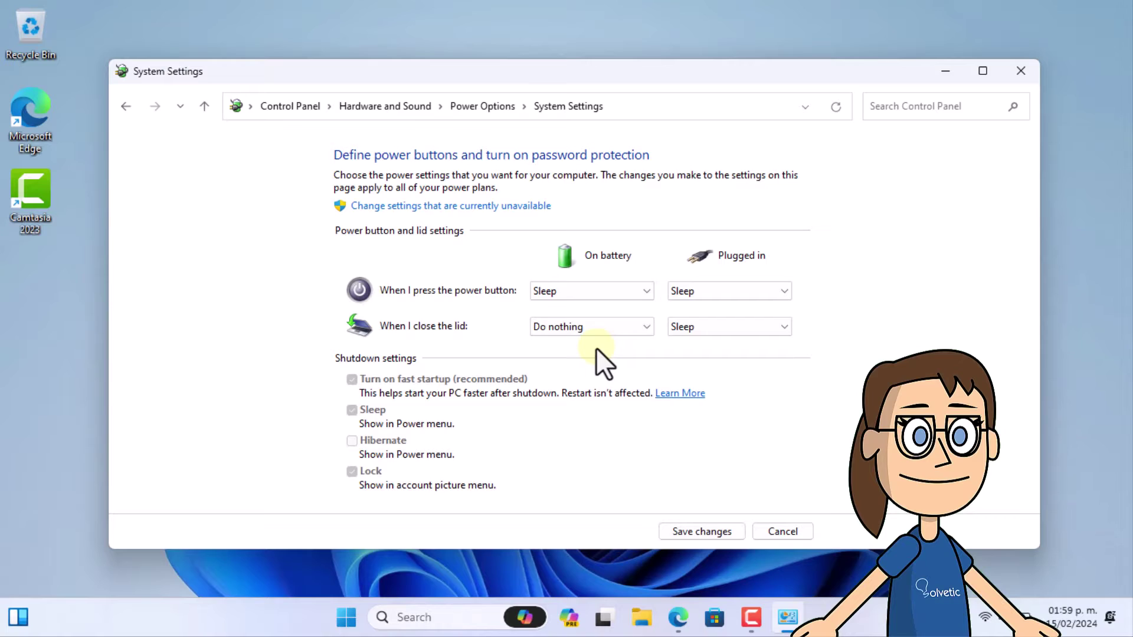
pyautogui.click(706, 329)
pyautogui.click(707, 344)
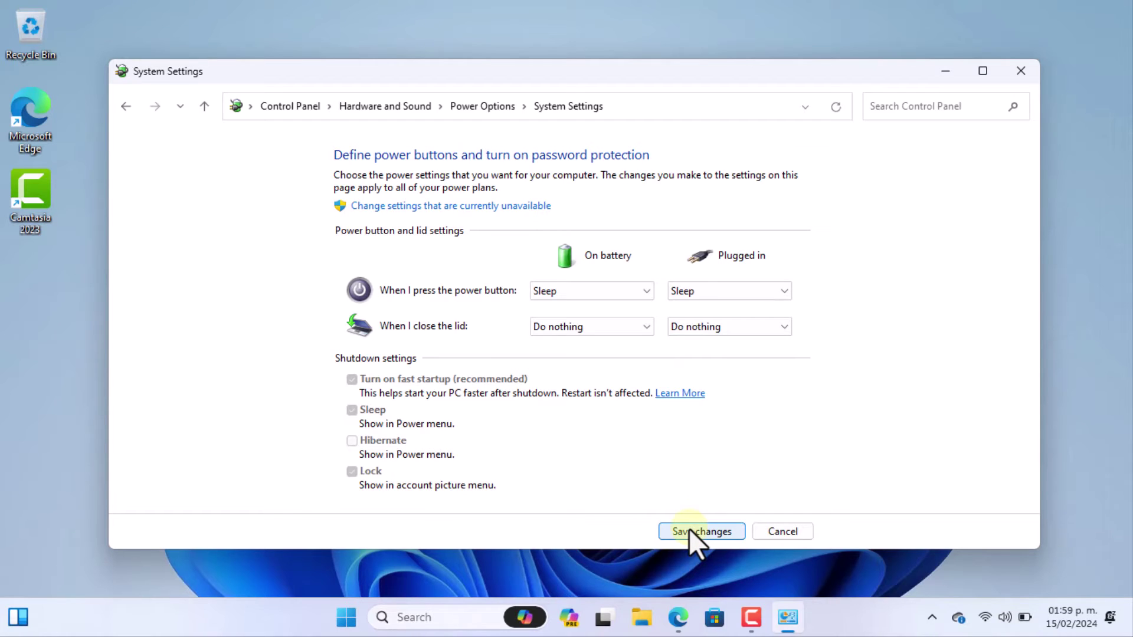
pyautogui.click(699, 531)
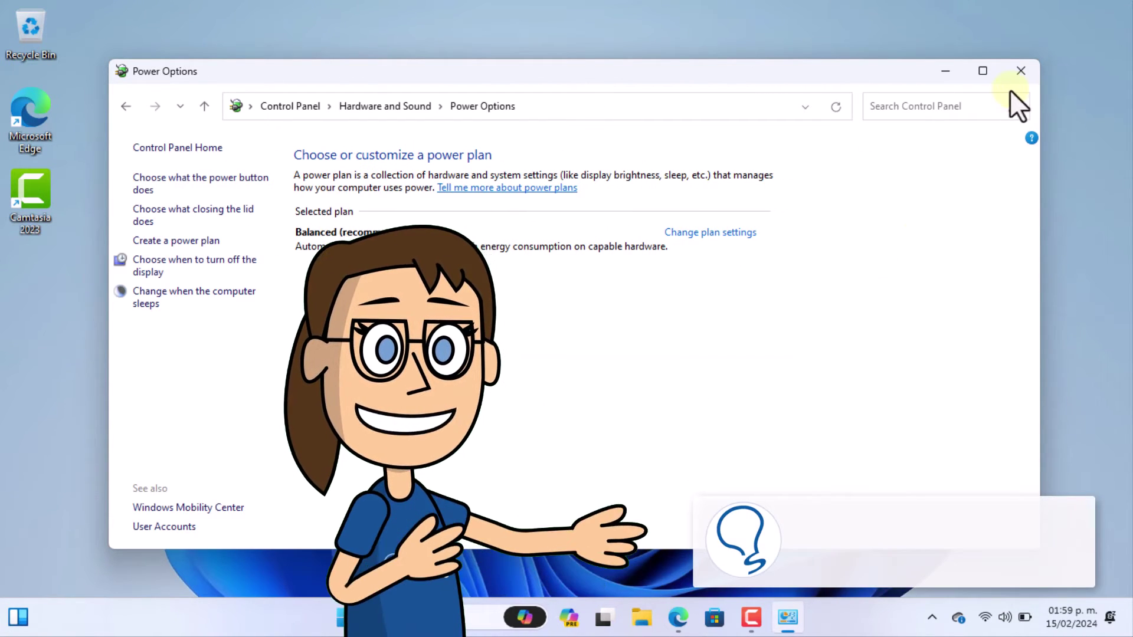
# Close the Power Options window to leave the desktop showing
pyautogui.click(1020, 71)
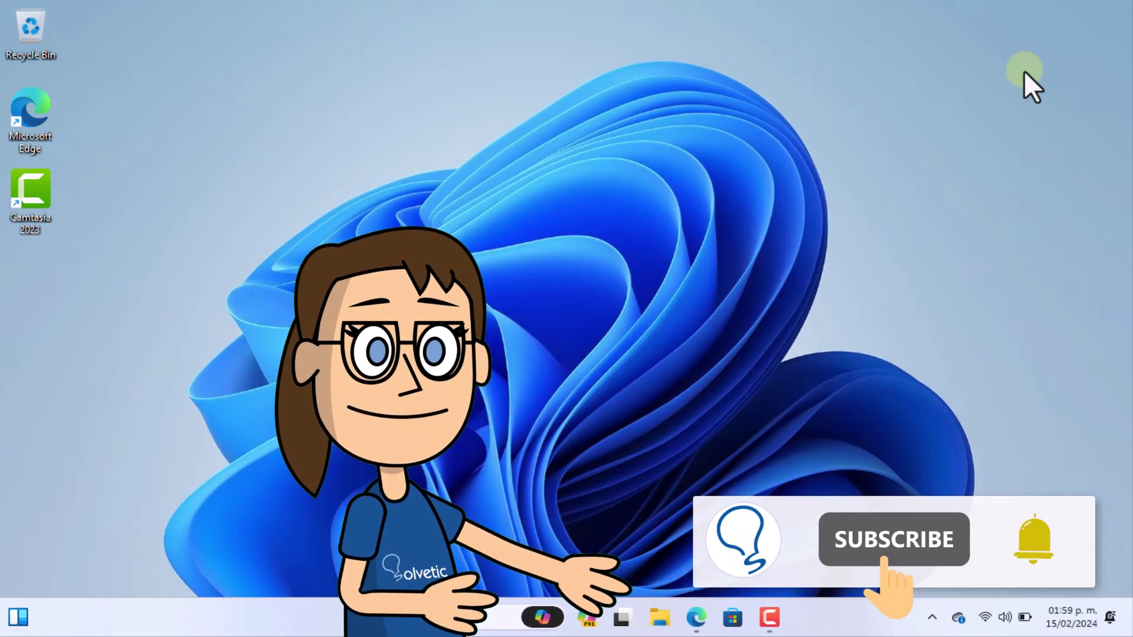